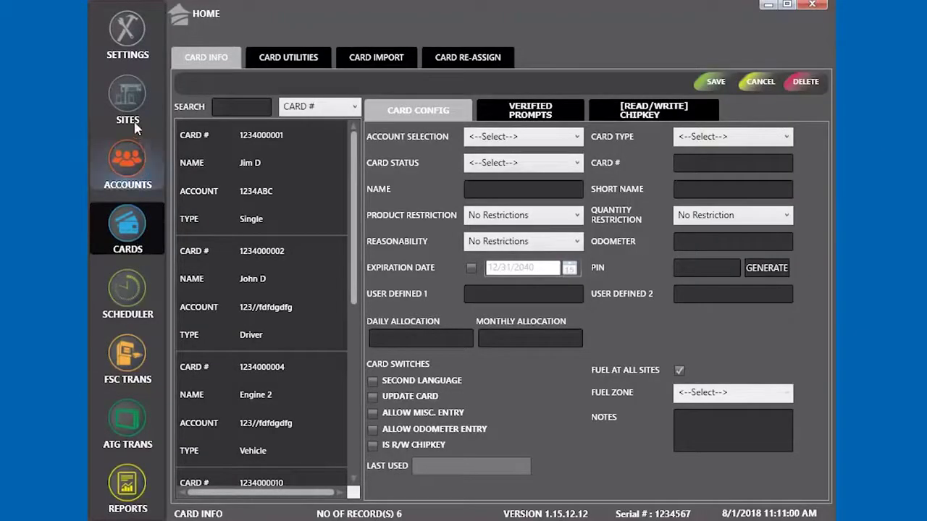
Step: Poll site 001 for transactions and display its FSC communication status log
{"action": "left_click", "coordinate": [135, 114]}
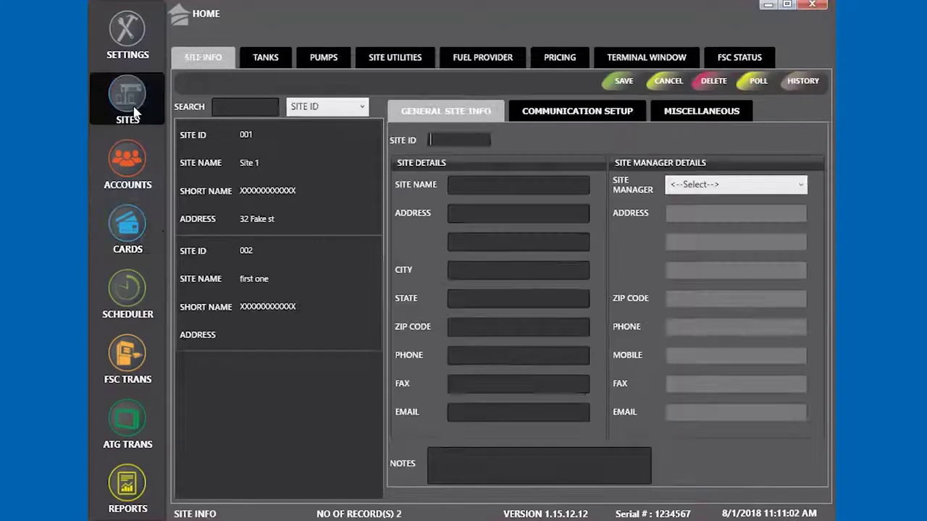
{"action": "left_click", "coordinate": [222, 174]}
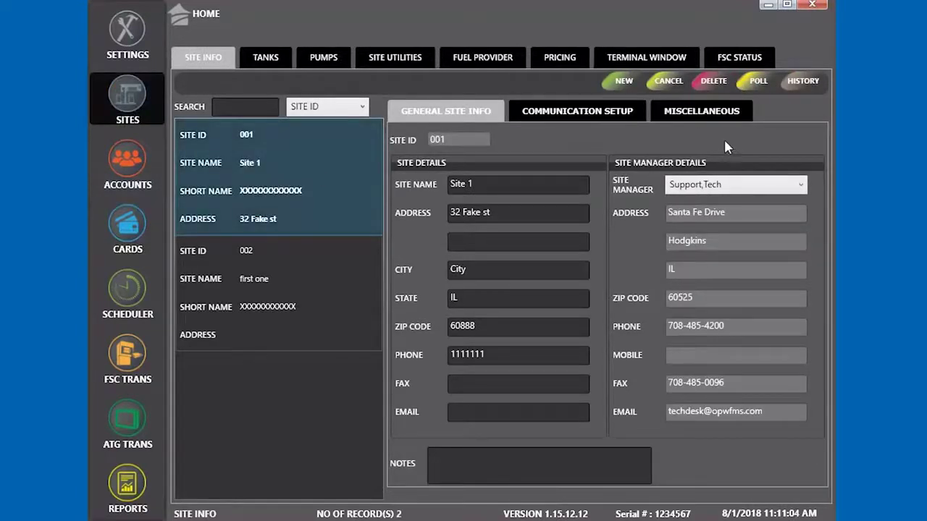
{"action": "left_click", "coordinate": [758, 81]}
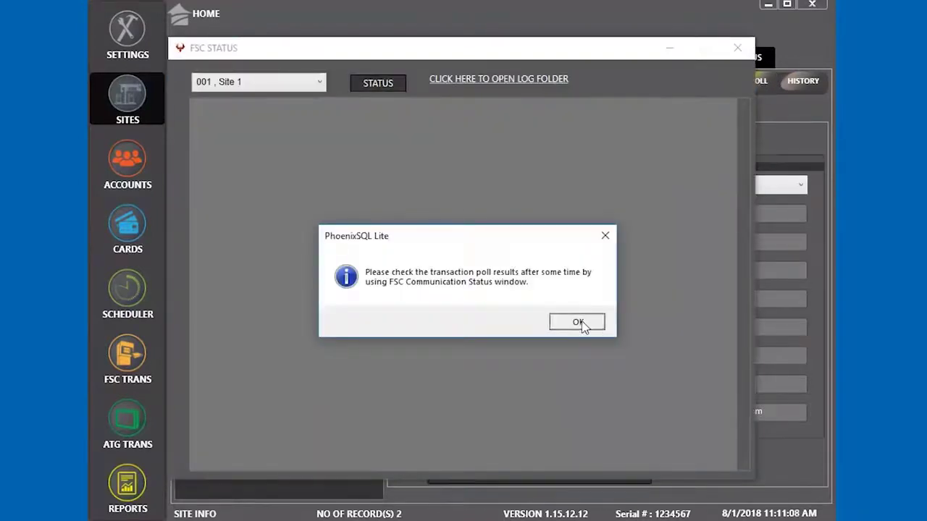
{"action": "left_click", "coordinate": [577, 322]}
{"action": "left_click", "coordinate": [377, 88]}
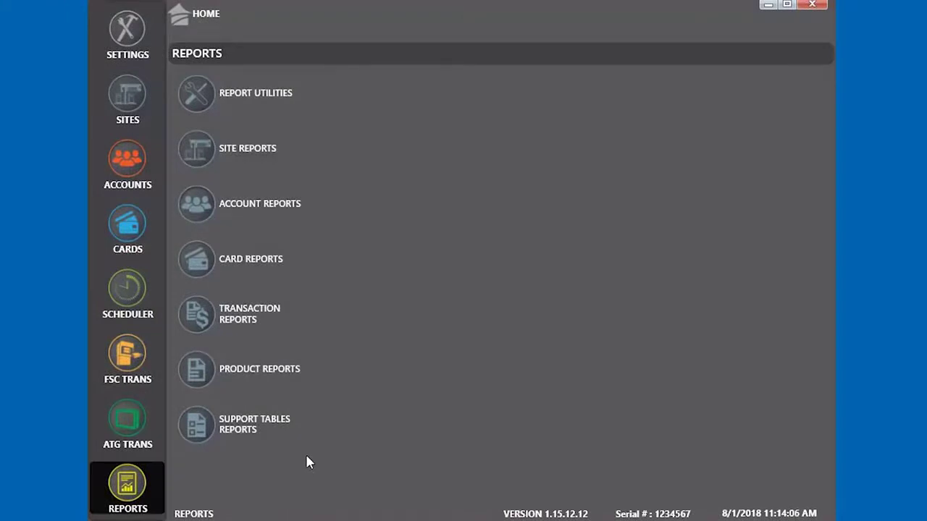
Step: Open the Account Reports category to list the account reports
{"action": "left_click", "coordinate": [254, 213]}
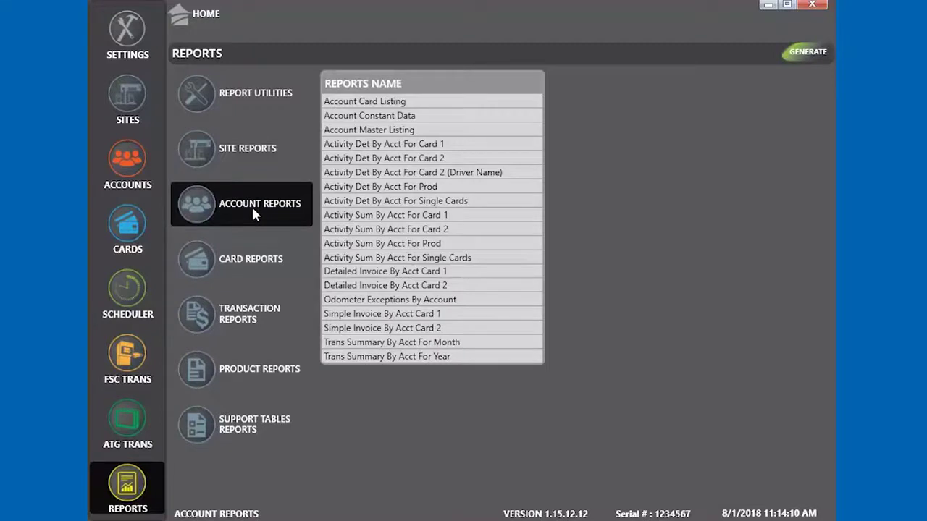
Step: Preview Activity Det By Acct For Card 1 for All accounts, 07/31/2018–08/01/2018, maximized
{"action": "left_click", "coordinate": [443, 145]}
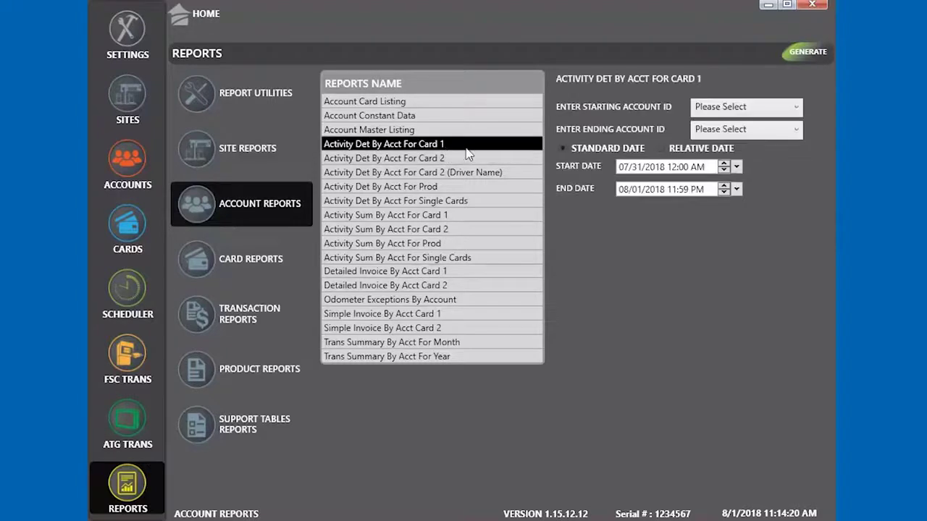
{"action": "left_click", "coordinate": [774, 108]}
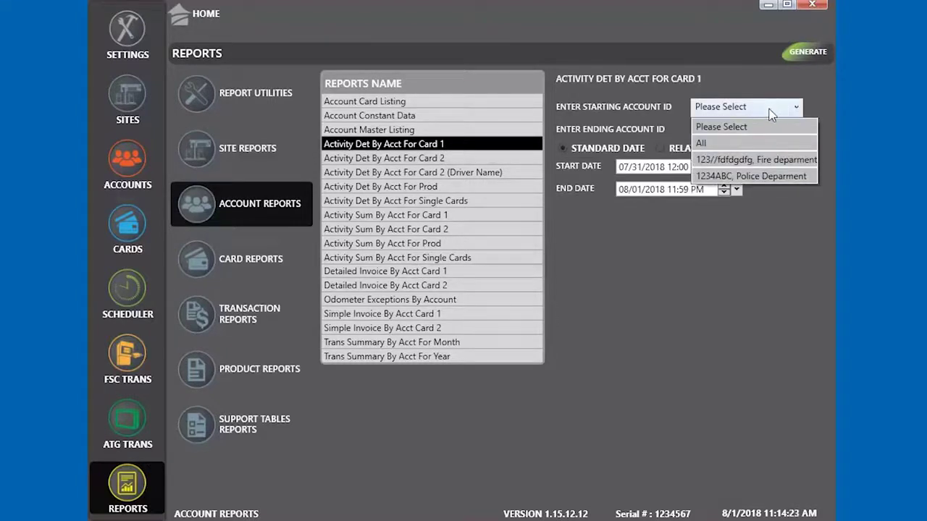
{"action": "left_click", "coordinate": [752, 144]}
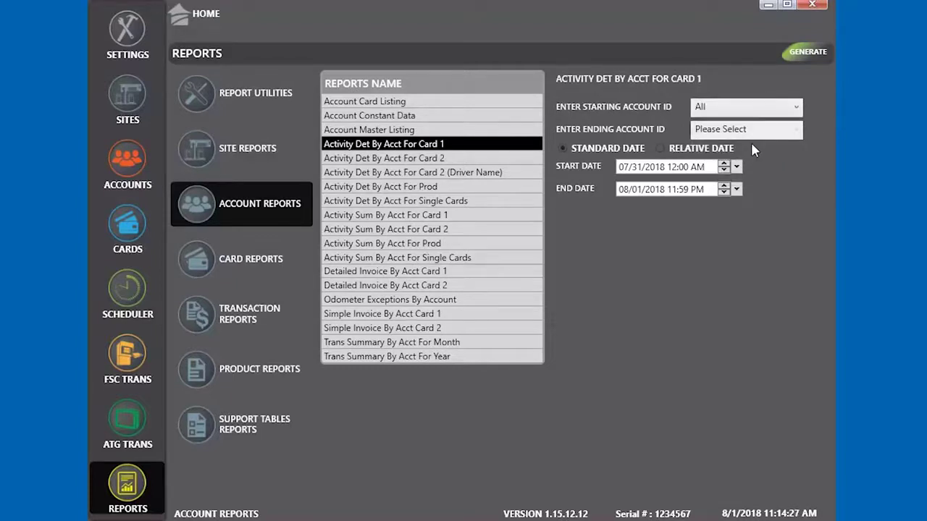
{"action": "left_click", "coordinate": [736, 166]}
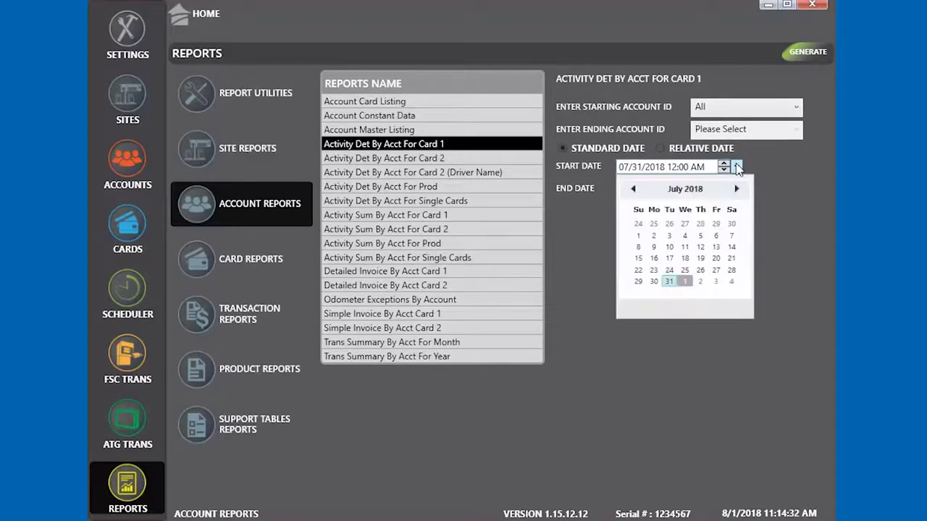
{"action": "left_click", "coordinate": [737, 167]}
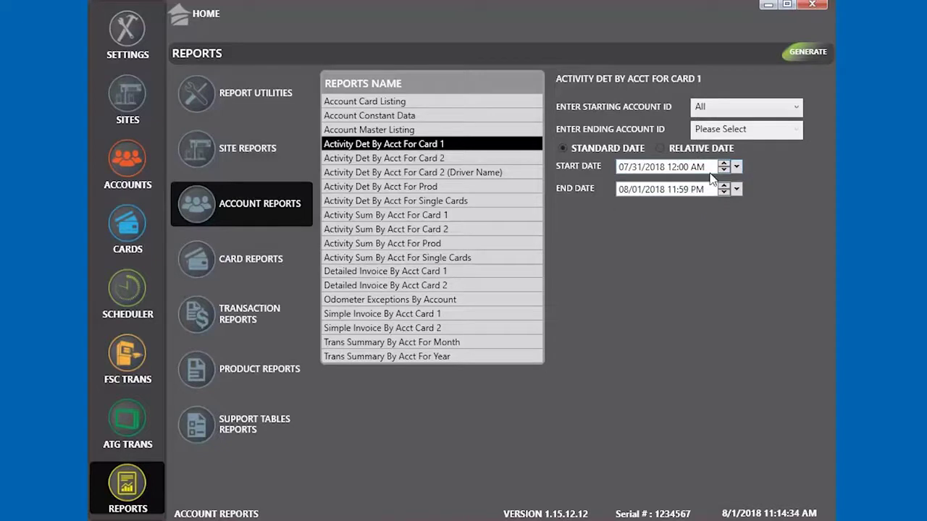
{"action": "left_click", "coordinate": [795, 59]}
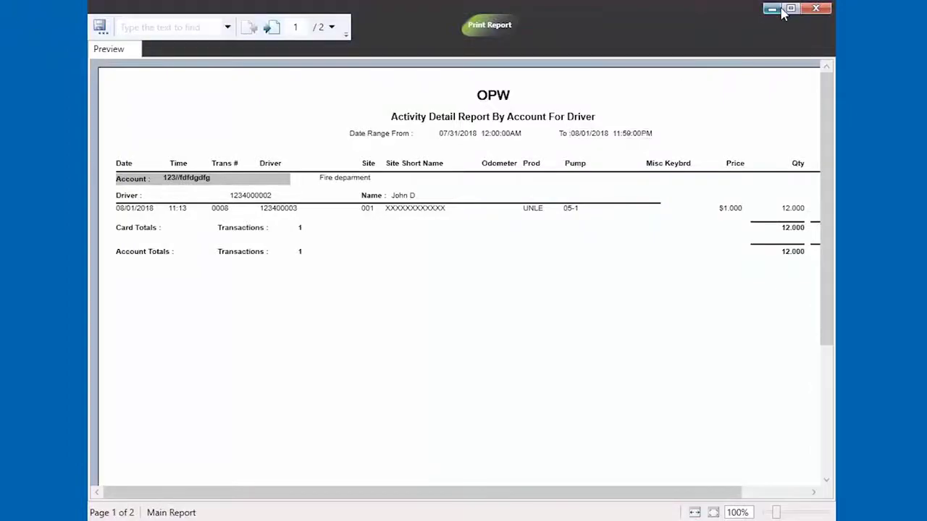
{"action": "left_click", "coordinate": [787, 9]}
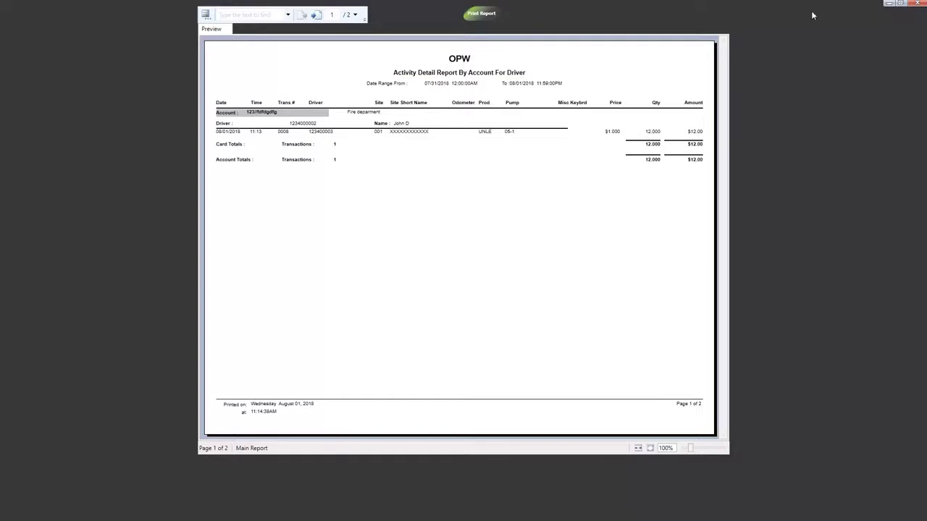
{"action": "left_click", "coordinate": [204, 15]}
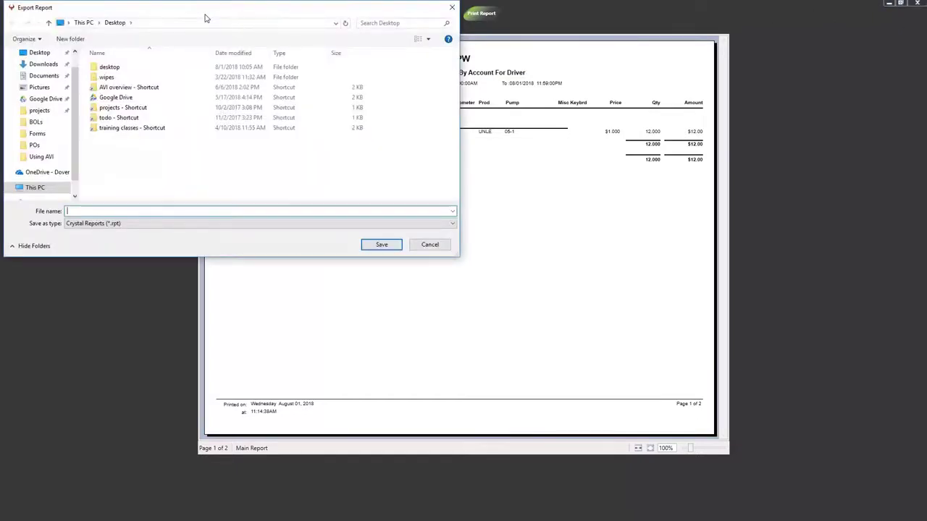
{"action": "left_click", "coordinate": [242, 223]}
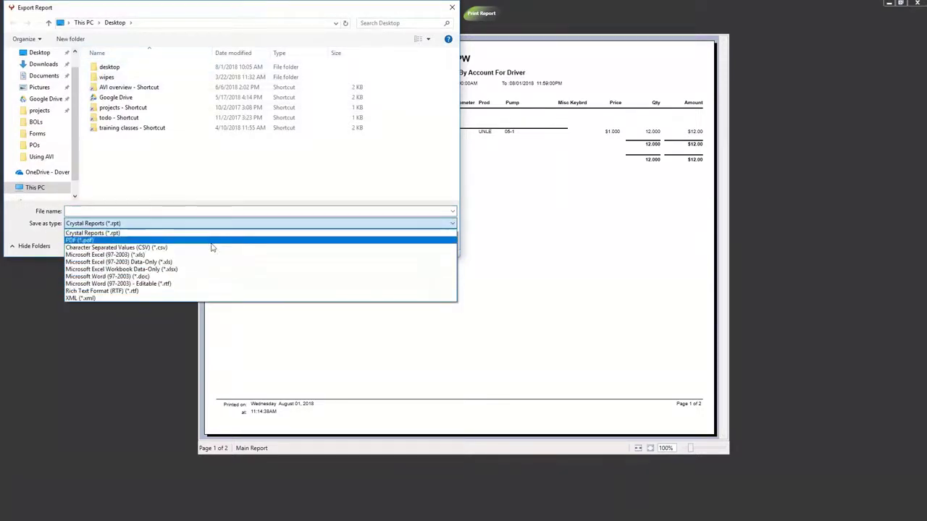
{"action": "left_click", "coordinate": [558, 210]}
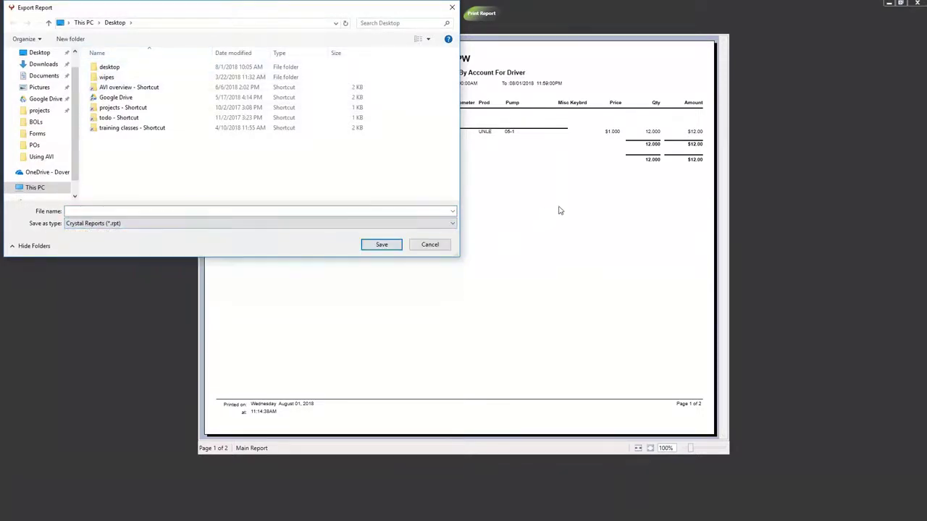
{"action": "left_click", "coordinate": [431, 248]}
Step: Generate and close the Activity Det By Acct For Card 2 preview starting from All accounts
{"action": "left_click", "coordinate": [917, 3]}
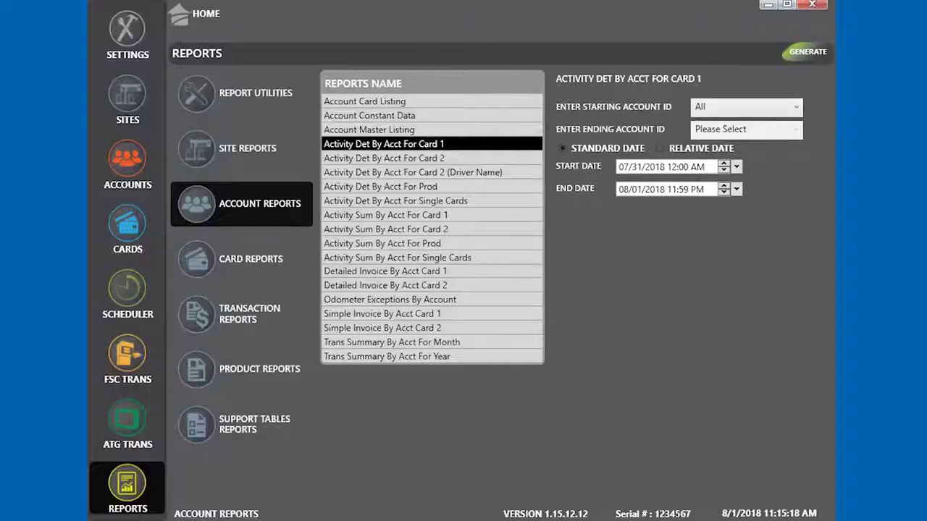
{"action": "left_click", "coordinate": [383, 158]}
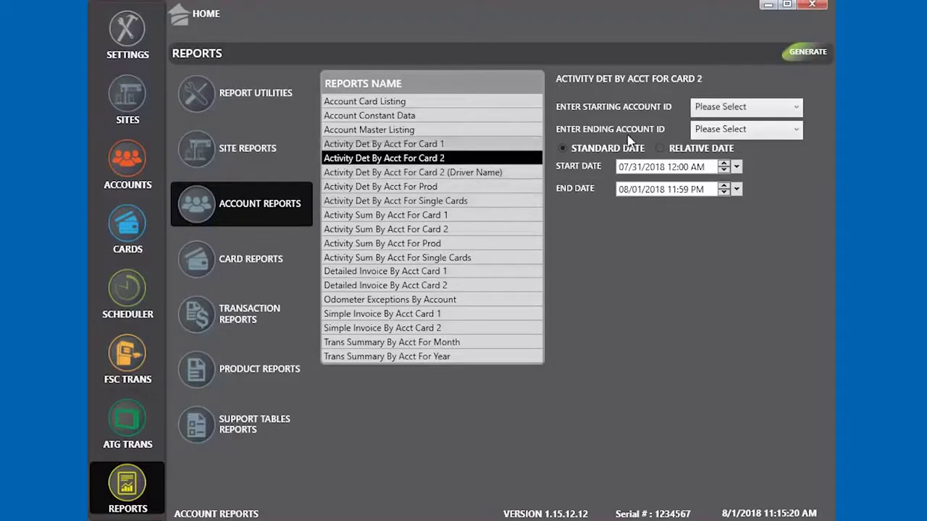
{"action": "left_click", "coordinate": [734, 105]}
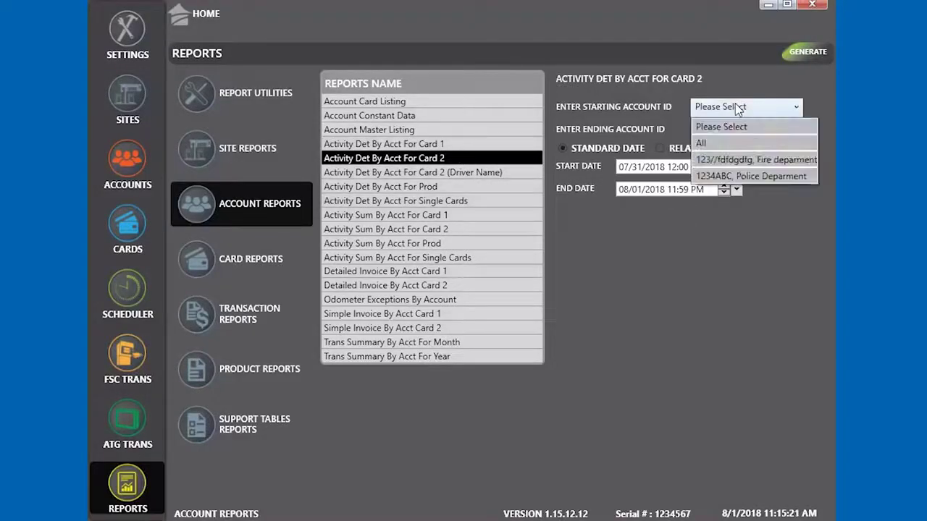
{"action": "left_click", "coordinate": [725, 147]}
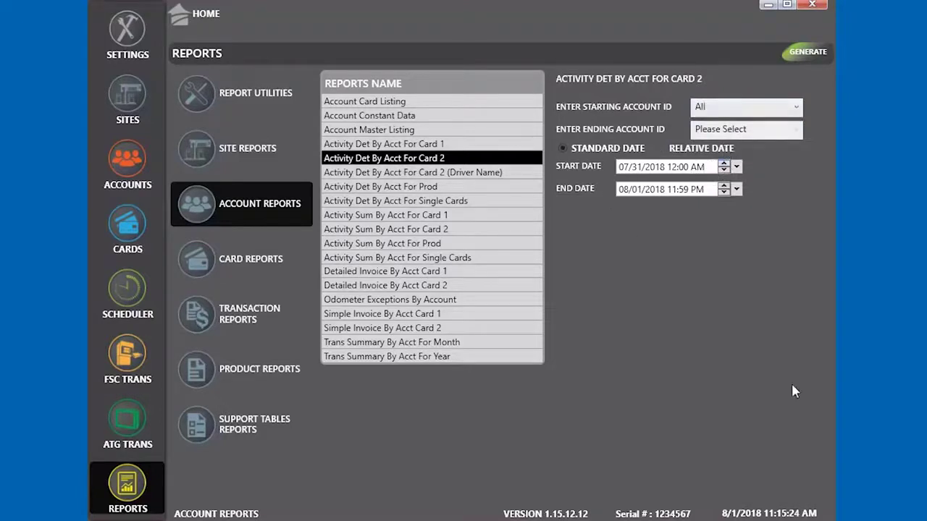
{"action": "left_click", "coordinate": [805, 51]}
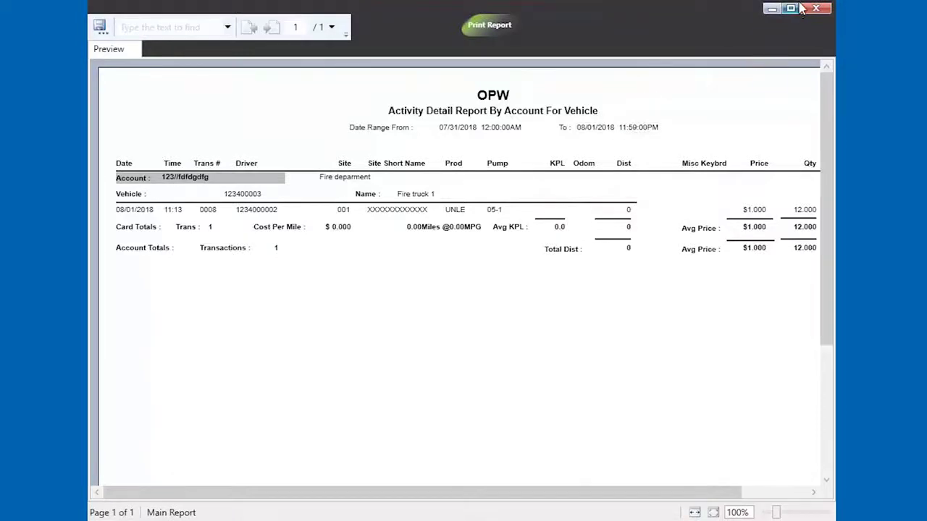
{"action": "left_click", "coordinate": [823, 10]}
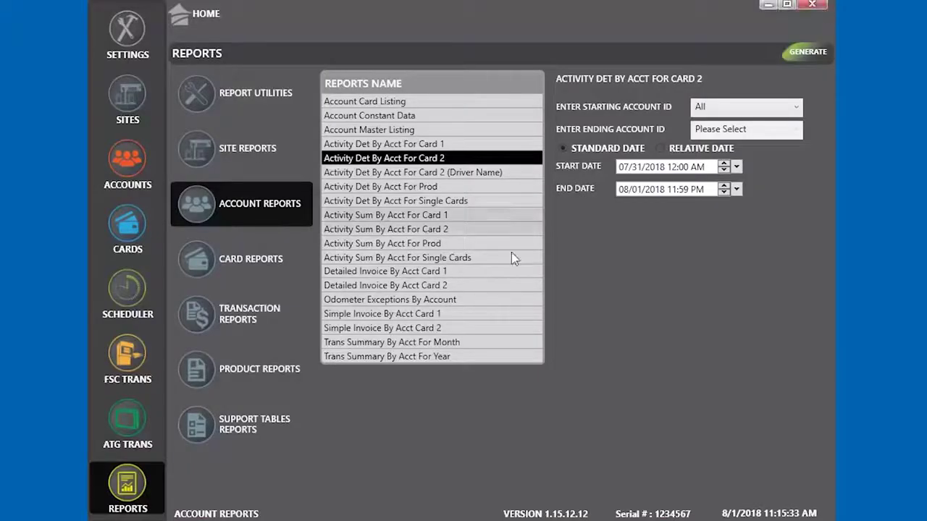
{"action": "left_click", "coordinate": [259, 267]}
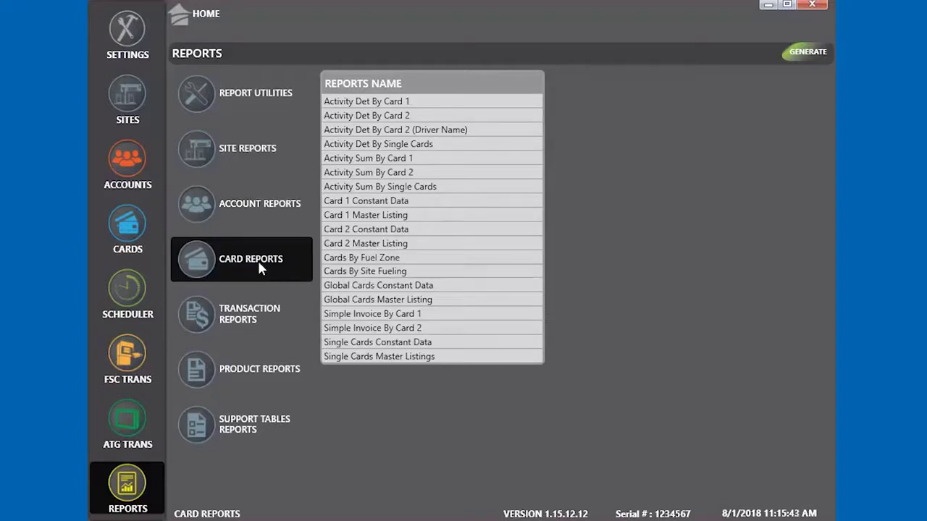
Step: Preview the Prod Totals For Sites By Date report starting from All products
{"action": "left_click", "coordinate": [253, 369]}
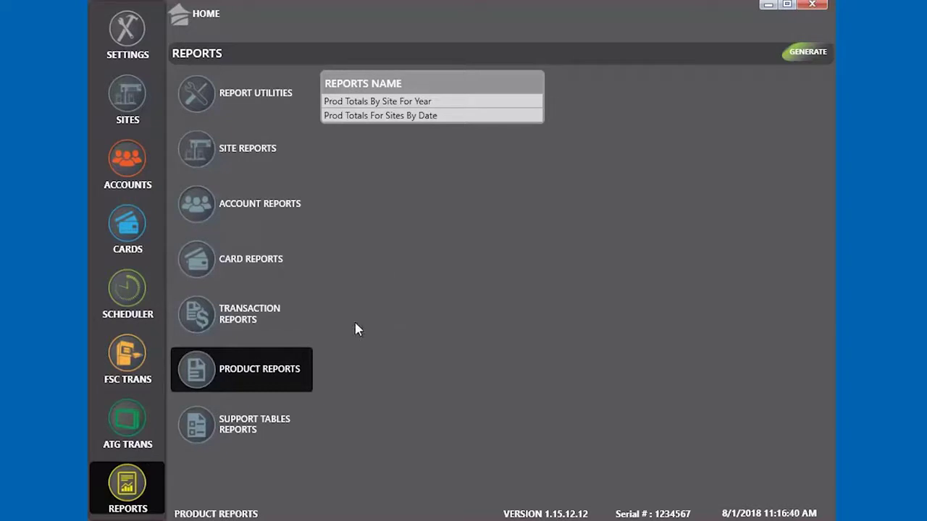
{"action": "left_click", "coordinate": [412, 116]}
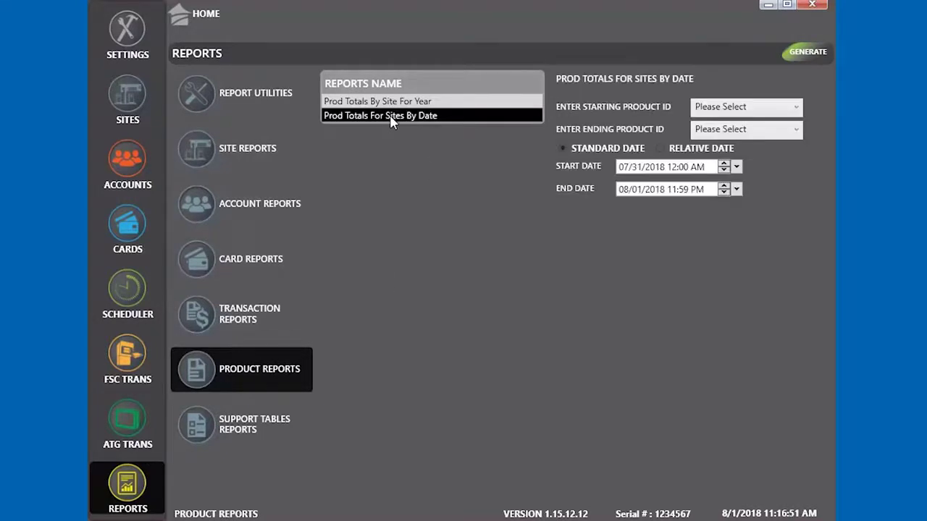
{"action": "left_click", "coordinate": [751, 109]}
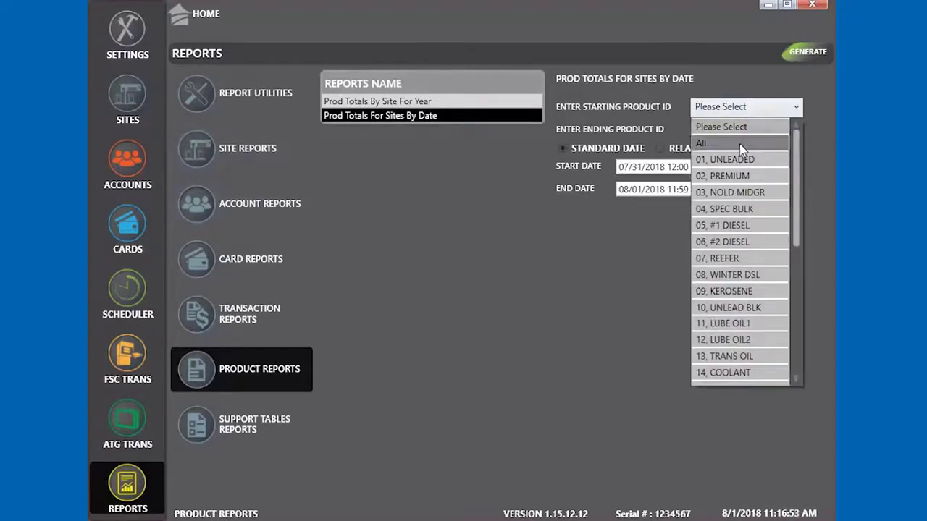
{"action": "left_click", "coordinate": [739, 143]}
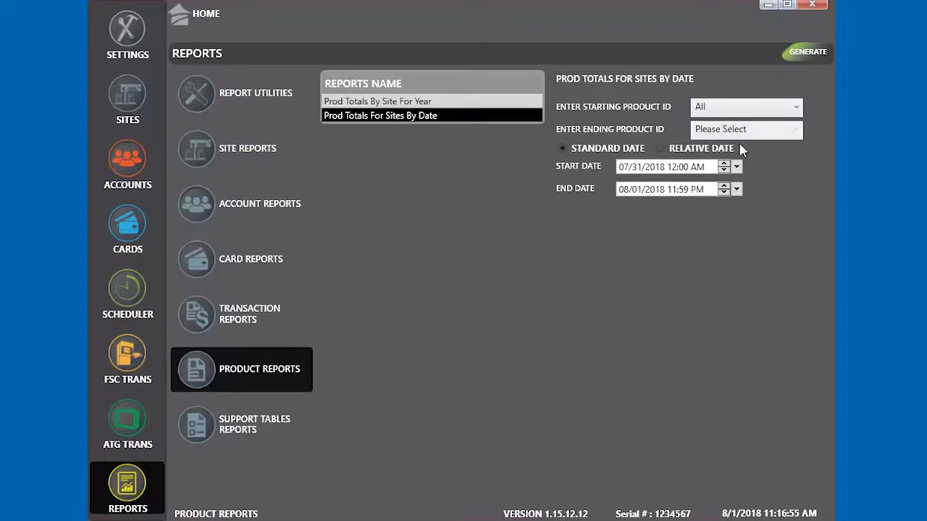
{"action": "left_click", "coordinate": [800, 50]}
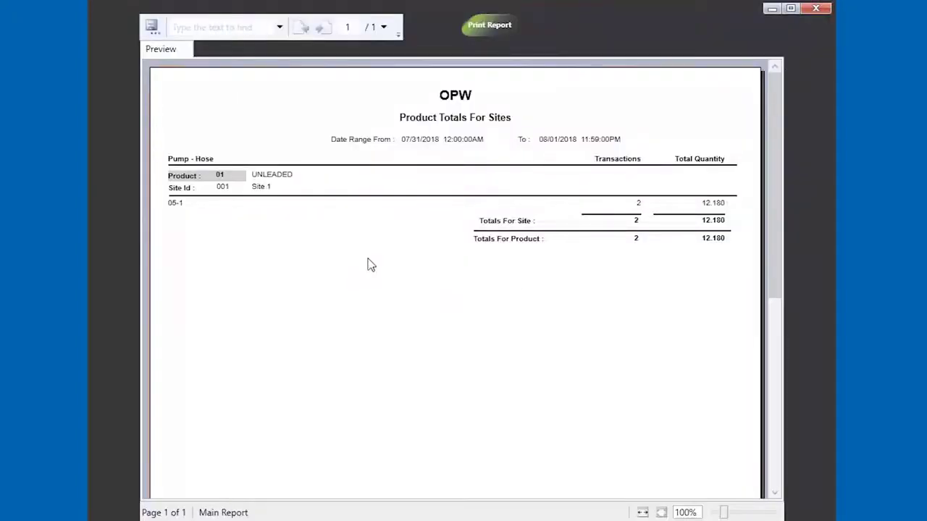
Step: Close the product totals preview and show the Card Reports list
{"action": "left_click", "coordinate": [816, 8]}
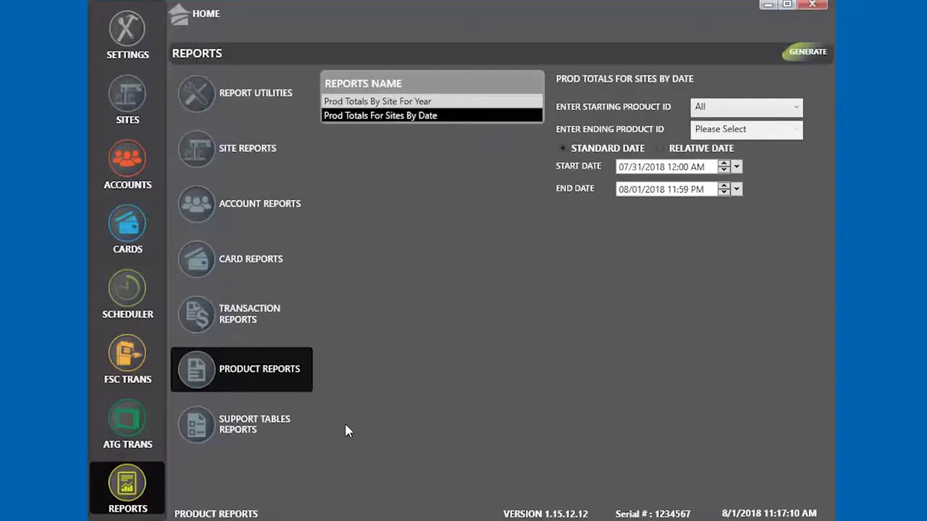
{"action": "left_click", "coordinate": [259, 319]}
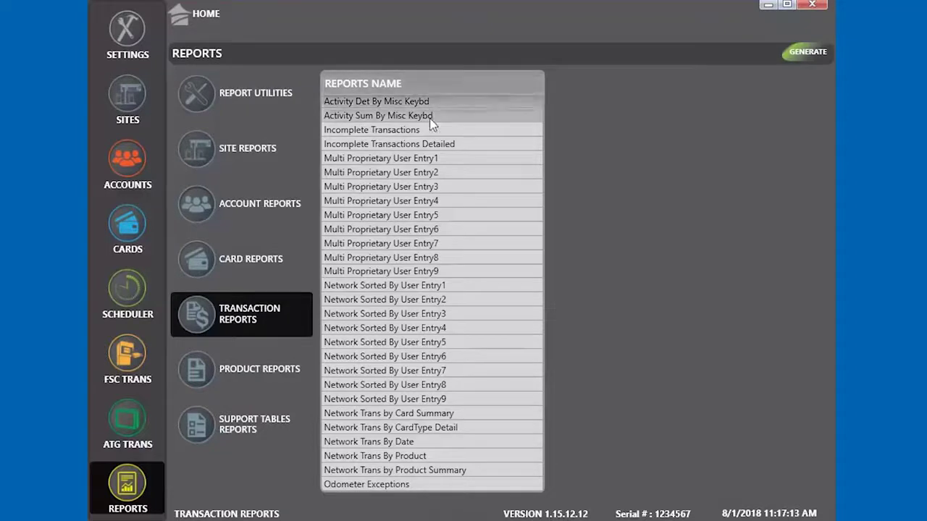
{"action": "left_click", "coordinate": [264, 267]}
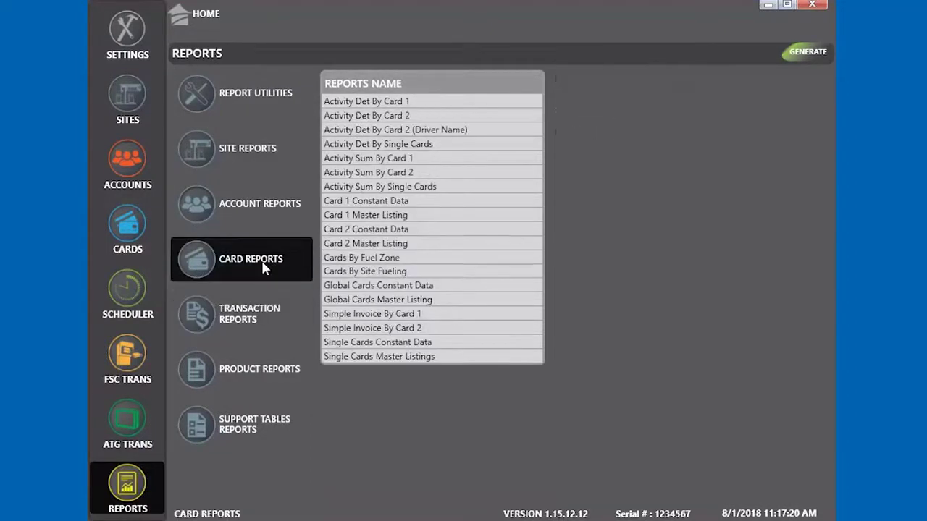
Step: Generate and close the Card 1 Master Listing preview starting from All cards
{"action": "left_click", "coordinate": [358, 216]}
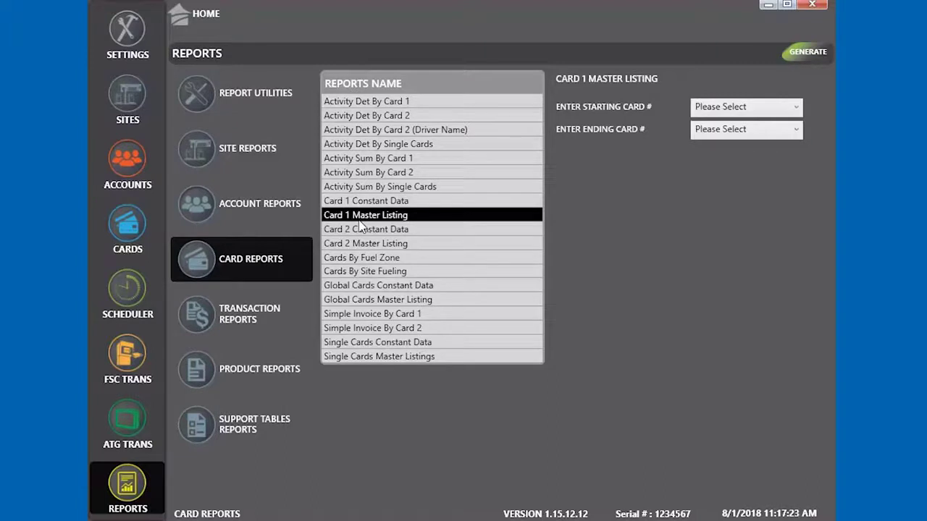
{"action": "left_click", "coordinate": [789, 113]}
{"action": "left_click", "coordinate": [782, 141]}
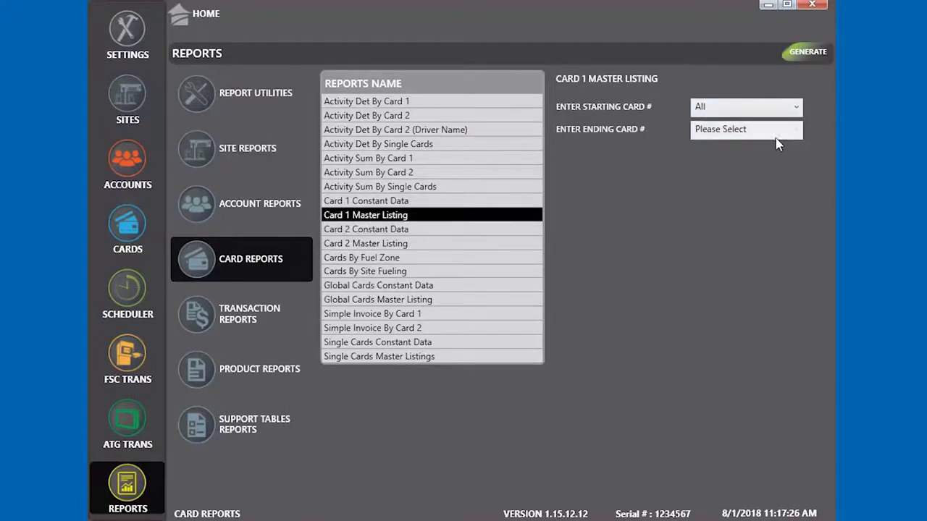
{"action": "left_click", "coordinate": [809, 52]}
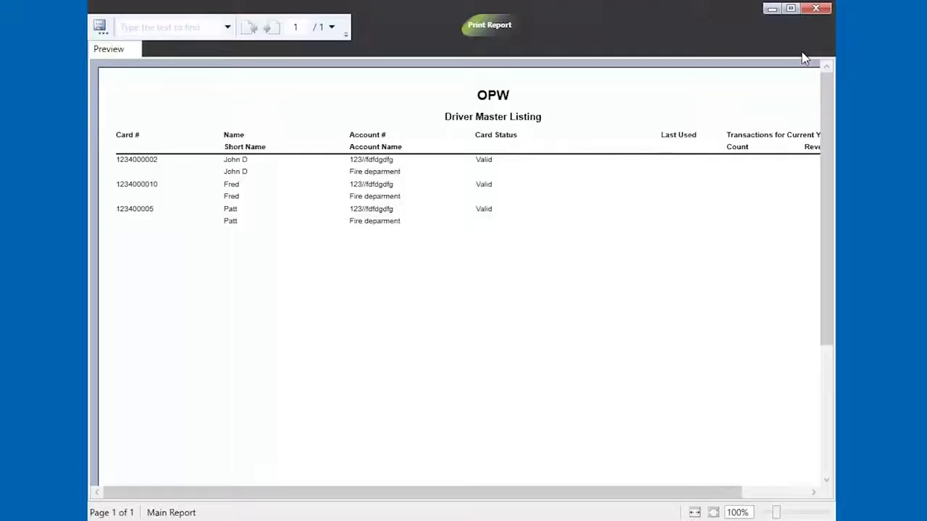
{"action": "left_click", "coordinate": [815, 8]}
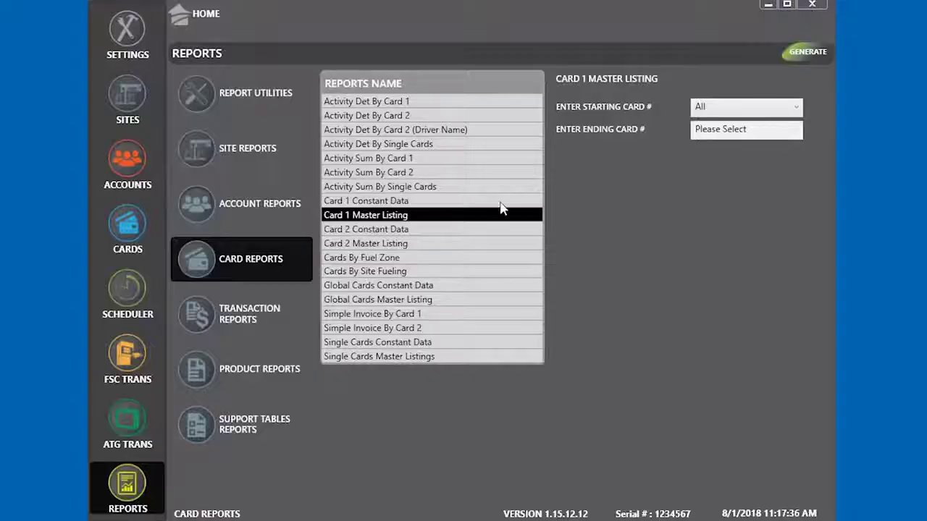
Step: Generate and close the Card 2 Constant Data preview with the starting card set to All
{"action": "left_click", "coordinate": [355, 231]}
{"action": "left_click", "coordinate": [793, 109]}
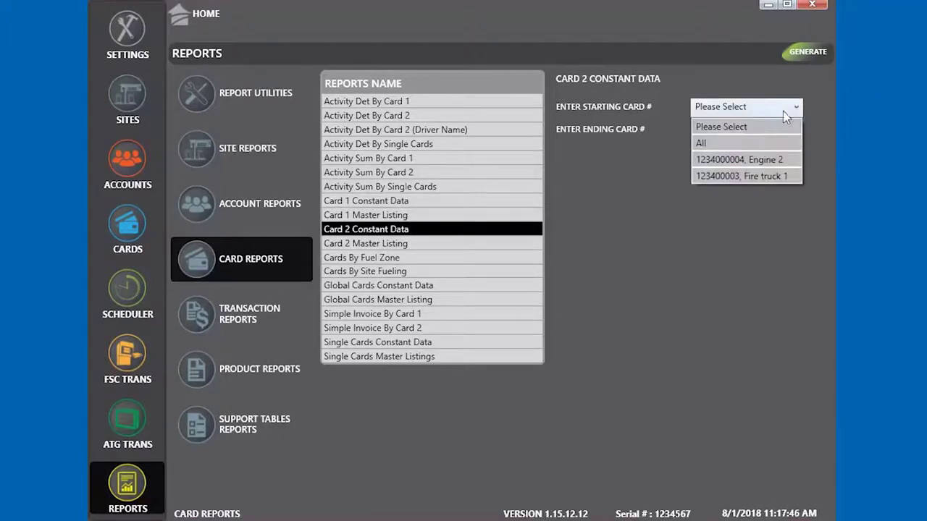
{"action": "left_click", "coordinate": [750, 142]}
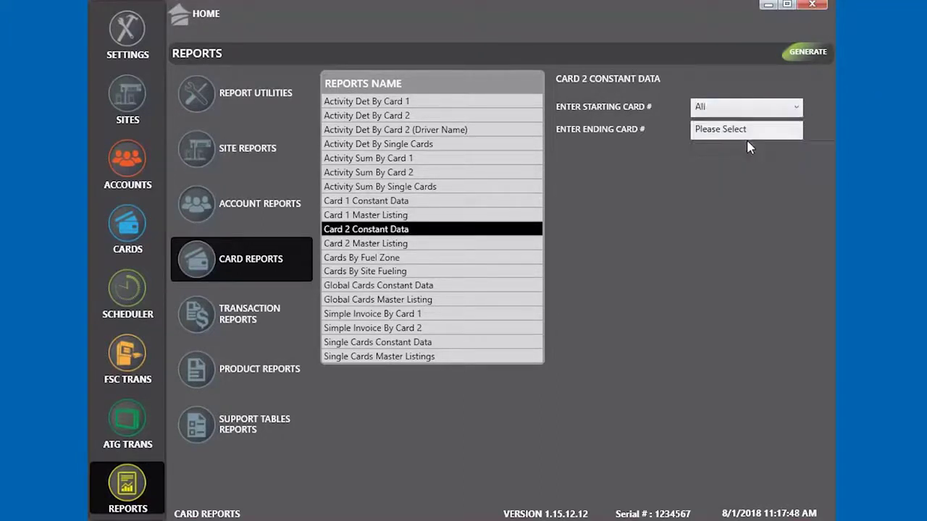
{"action": "left_click", "coordinate": [797, 53]}
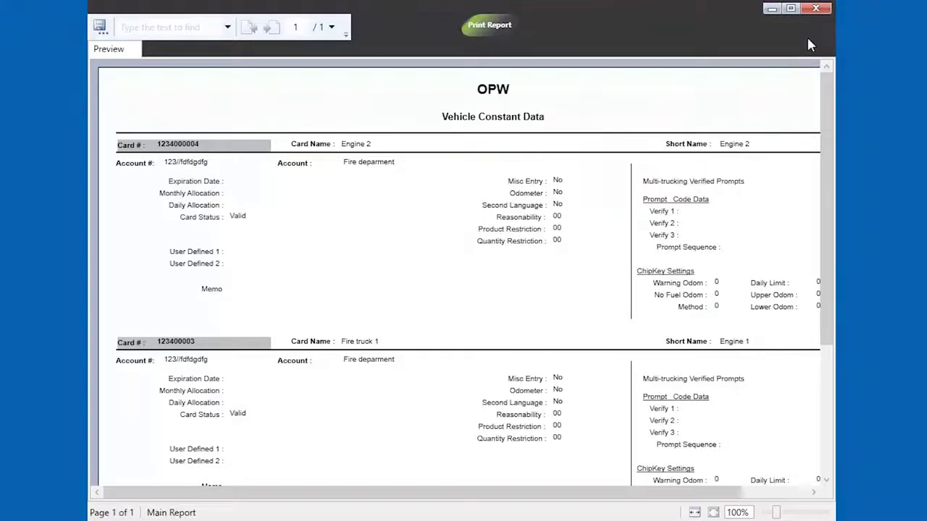
{"action": "left_click", "coordinate": [815, 9]}
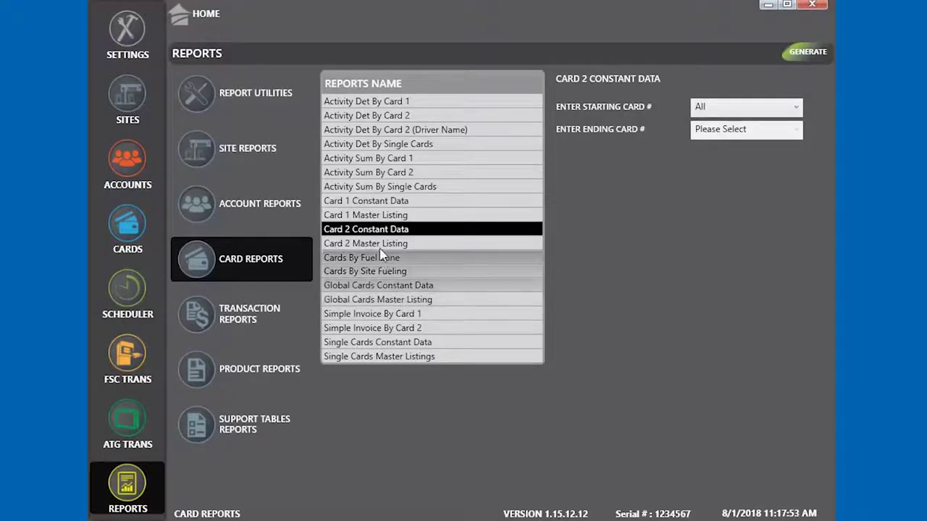
Step: Generate and close the Card 2 Master Listing preview starting from All cards
{"action": "left_click", "coordinate": [438, 245]}
{"action": "left_click", "coordinate": [746, 106]}
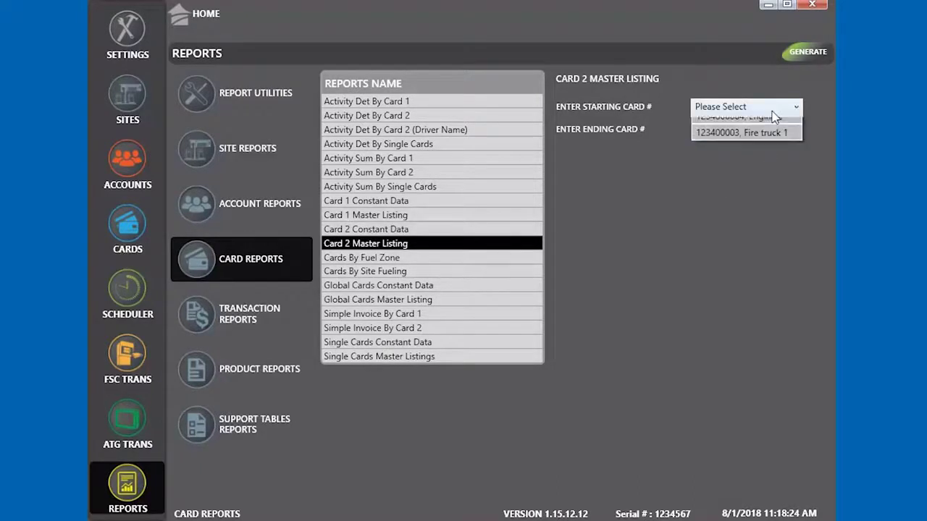
{"action": "left_click", "coordinate": [724, 130]}
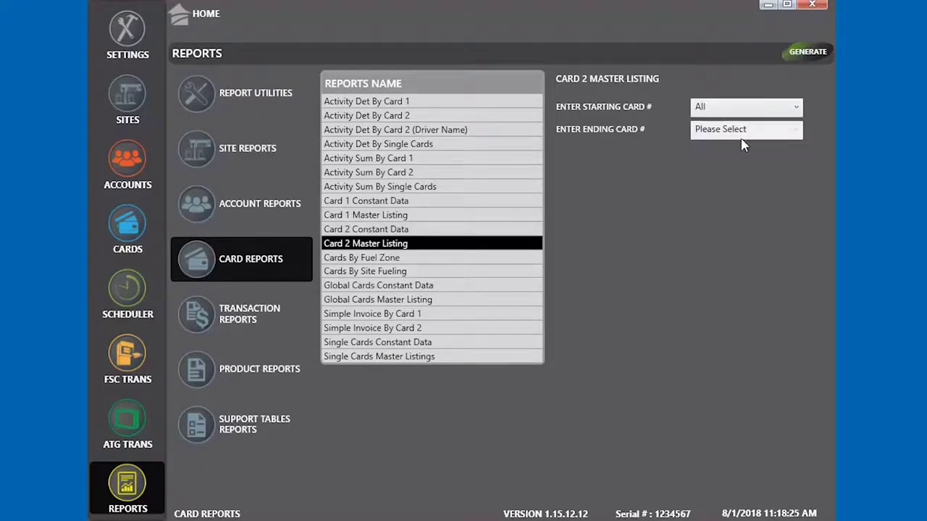
{"action": "left_click", "coordinate": [793, 56]}
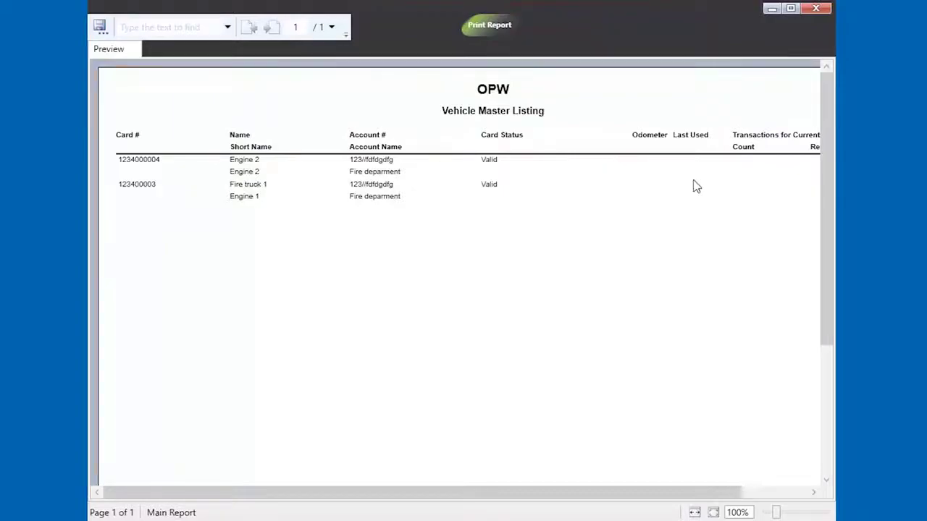
{"action": "left_click", "coordinate": [816, 8]}
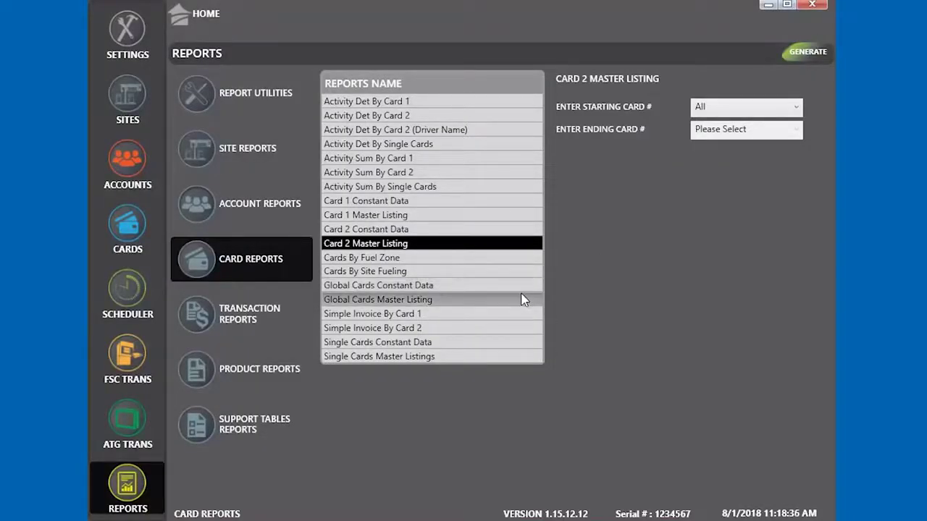
{"action": "left_click", "coordinate": [504, 314]}
Step: Generate and close the Simple Invoice By Card 1 preview with the starting card set to All
{"action": "left_click", "coordinate": [735, 106]}
{"action": "left_click", "coordinate": [718, 143]}
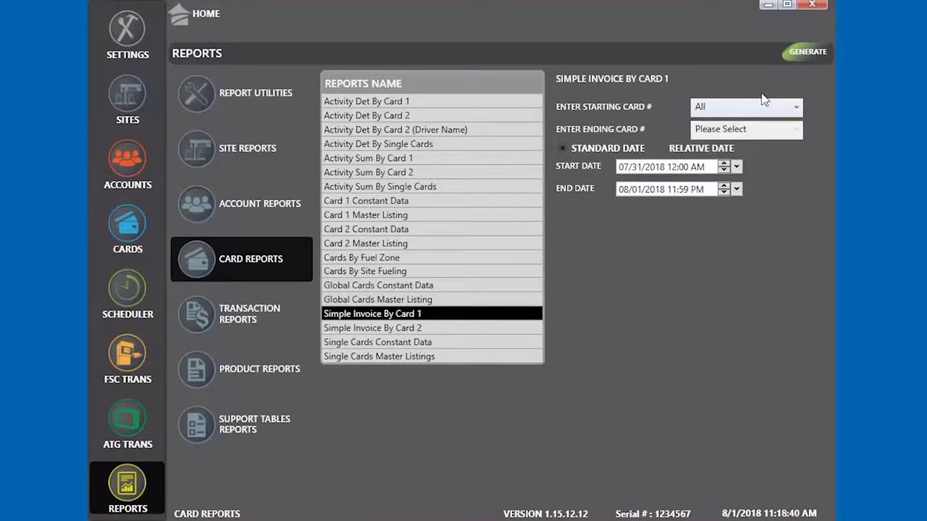
{"action": "left_click", "coordinate": [795, 51]}
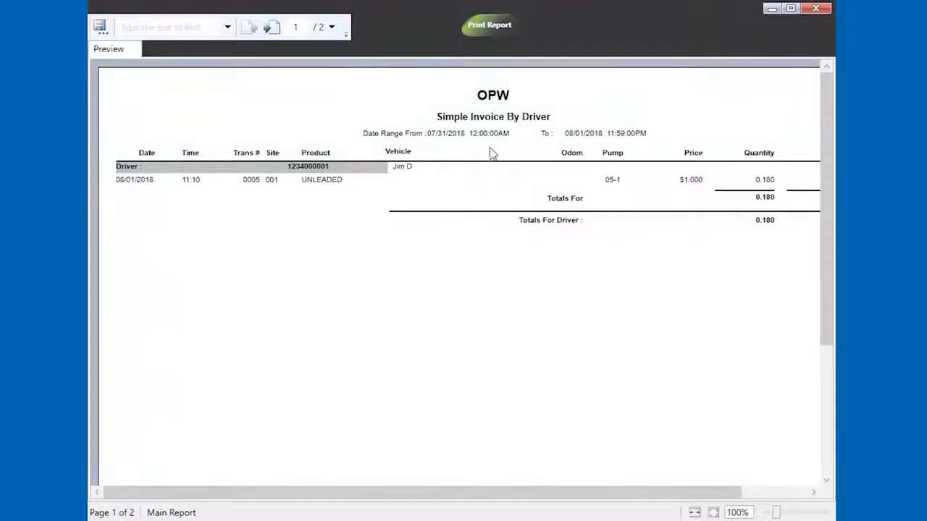
{"action": "left_click", "coordinate": [816, 8]}
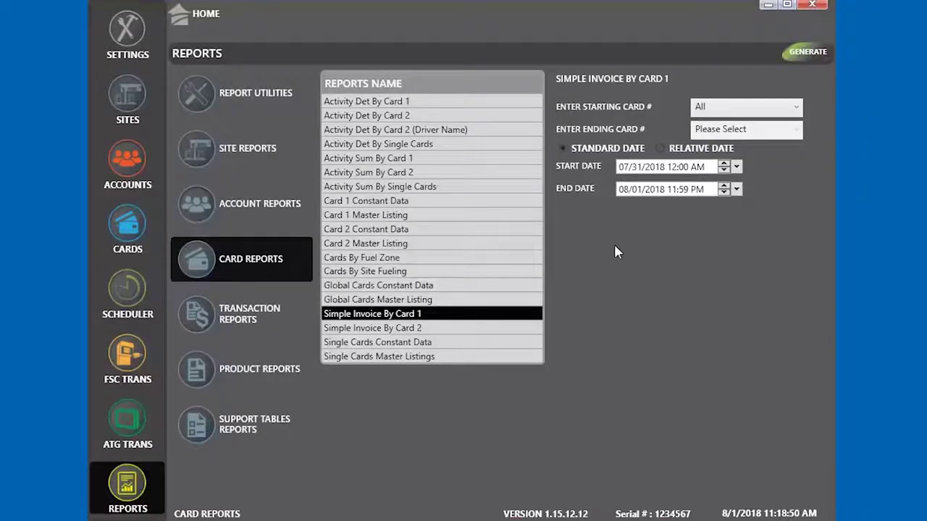
{"action": "left_click", "coordinate": [131, 362]}
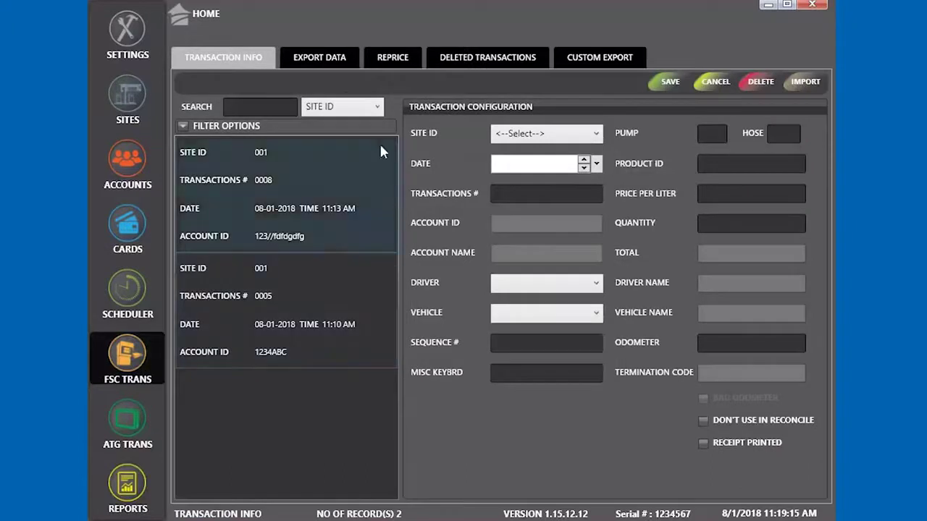
Step: Switch the FSC transactions page to its Export Data options
{"action": "left_click", "coordinate": [337, 62]}
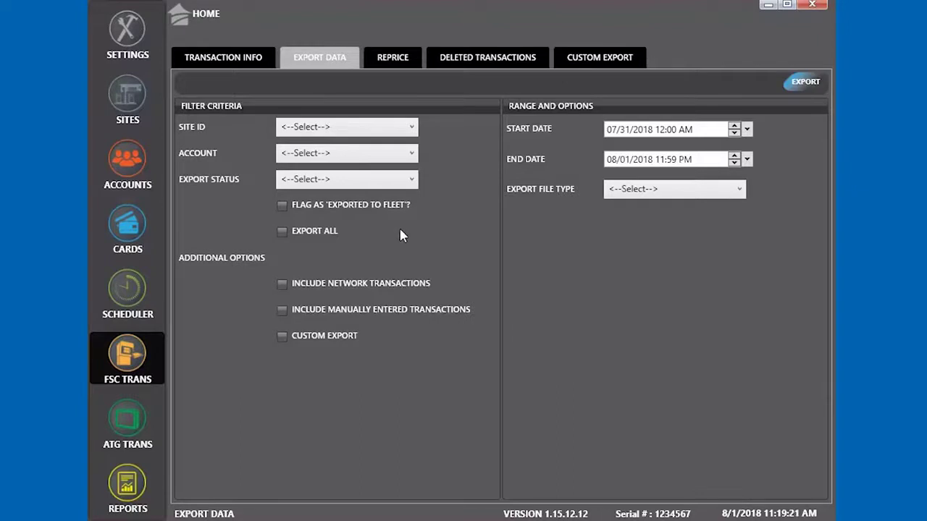
Step: Set Site ID and Account to All, Export Status to Both/All, and tick Export All
{"action": "left_click", "coordinate": [405, 128]}
{"action": "left_click", "coordinate": [372, 166]}
{"action": "left_click", "coordinate": [372, 156]}
{"action": "left_click", "coordinate": [351, 189]}
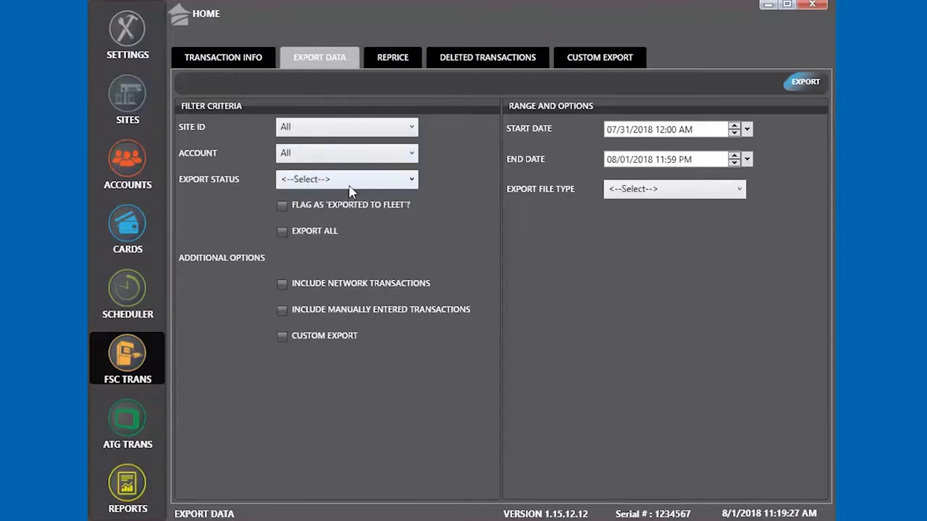
{"action": "left_click", "coordinate": [350, 181]}
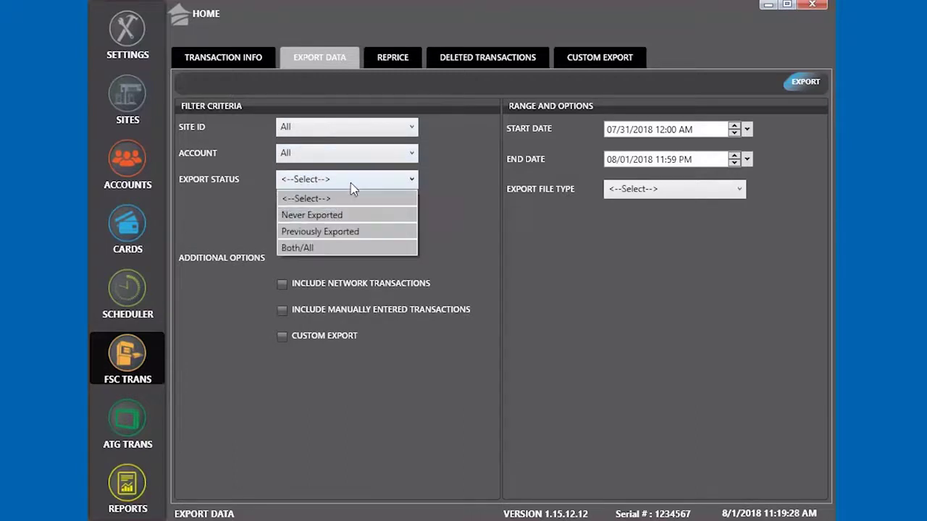
{"action": "left_click", "coordinate": [335, 232]}
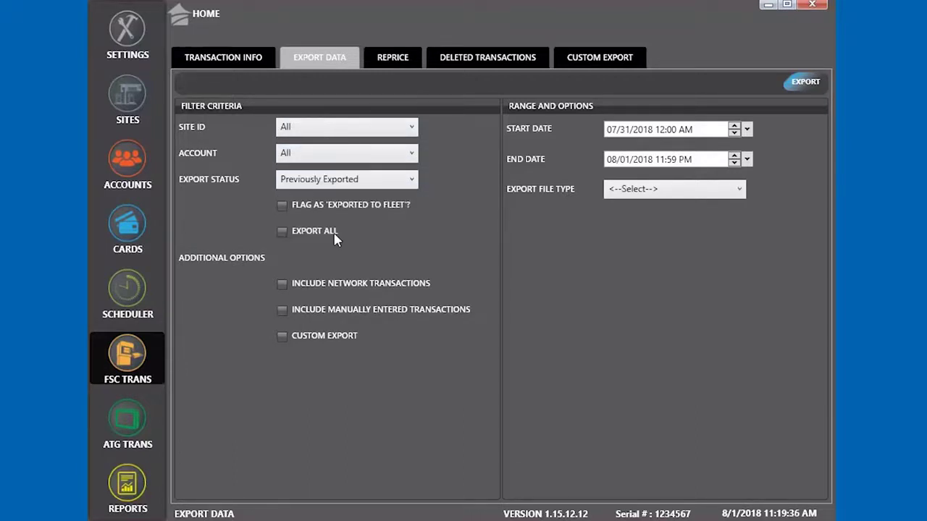
{"action": "left_click", "coordinate": [286, 232]}
{"action": "left_click", "coordinate": [349, 181]}
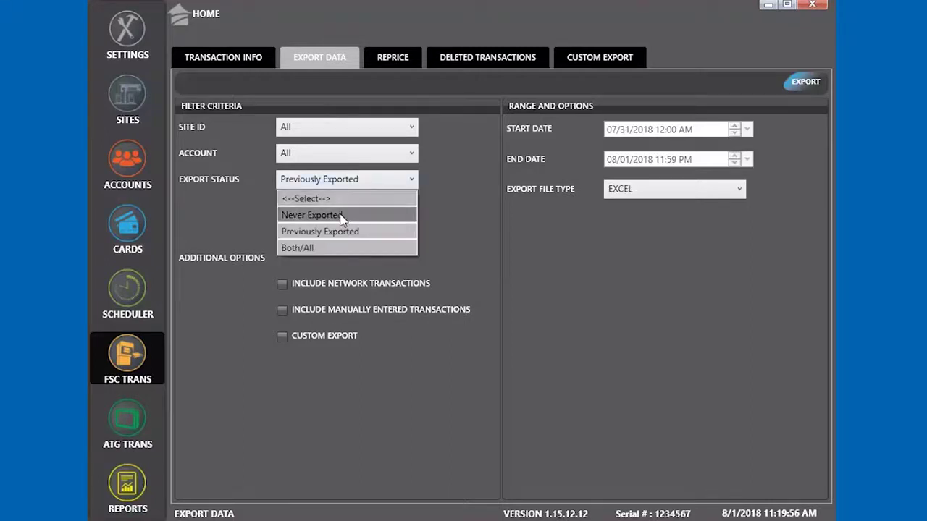
{"action": "left_click", "coordinate": [332, 248]}
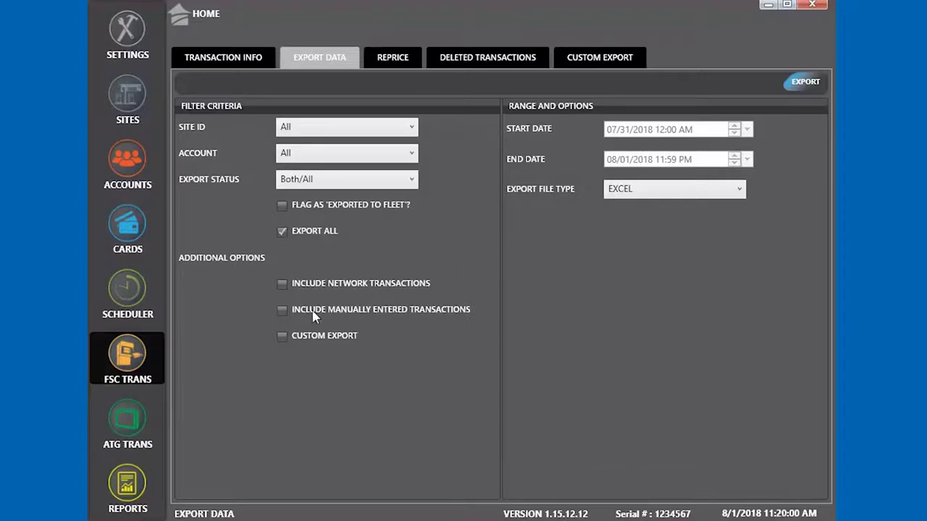
Step: Export the transactions as the EXCEL file on the Desktop and acknowledge the success message
{"action": "left_click", "coordinate": [805, 83]}
{"action": "left_click", "coordinate": [143, 85]}
{"action": "left_click", "coordinate": [678, 378]}
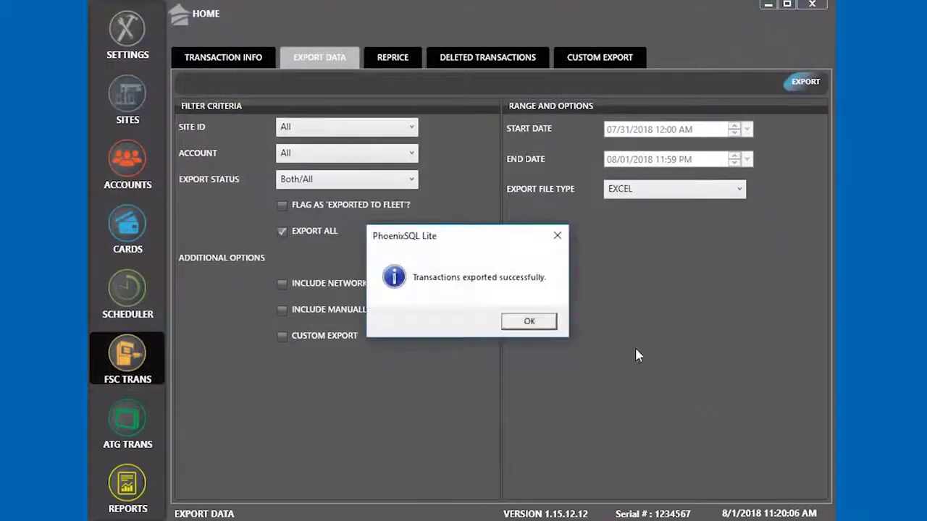
{"action": "left_click", "coordinate": [529, 321]}
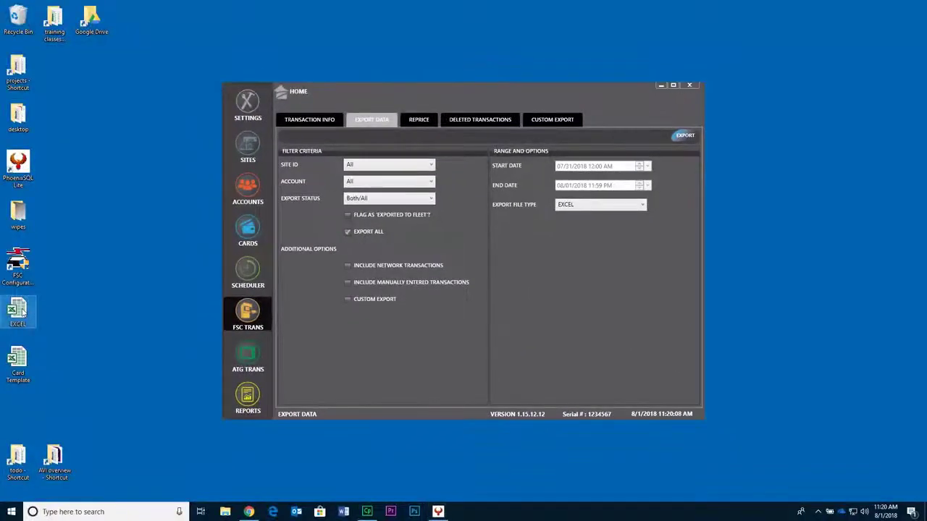